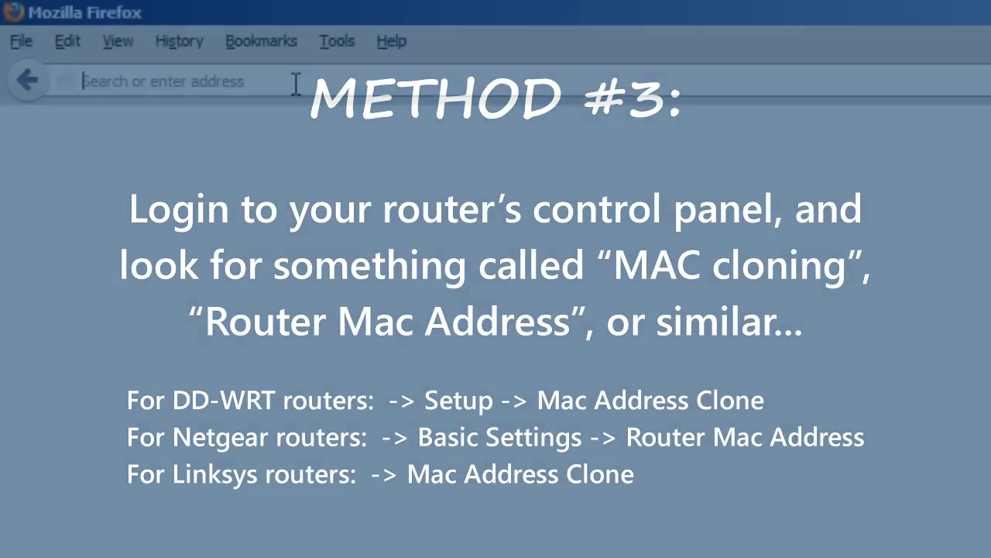
Step: In the DD-WRT panel at 192.168.1.1, change the clone WAN MAC ending from 35 to 34 and save
text(192.168.1.1)
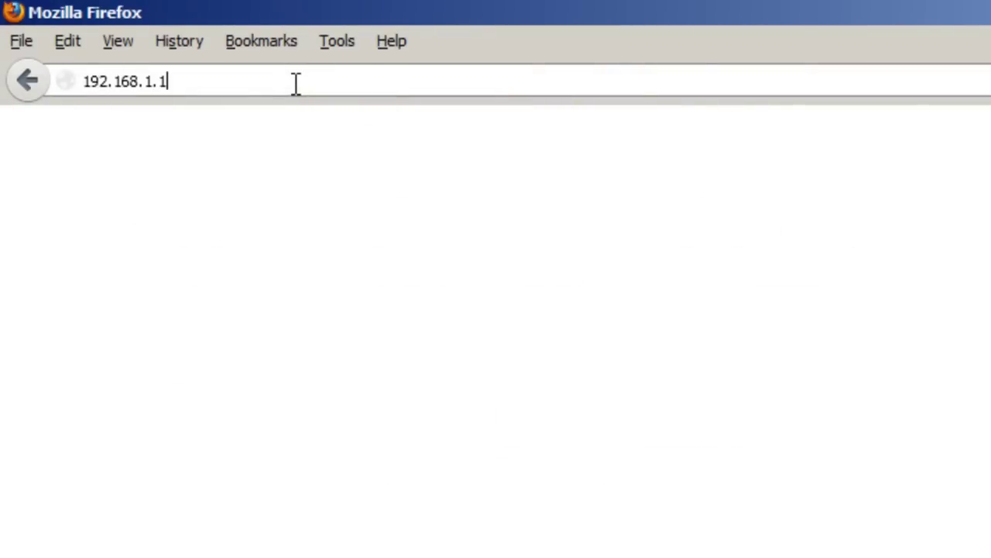
key(Return)
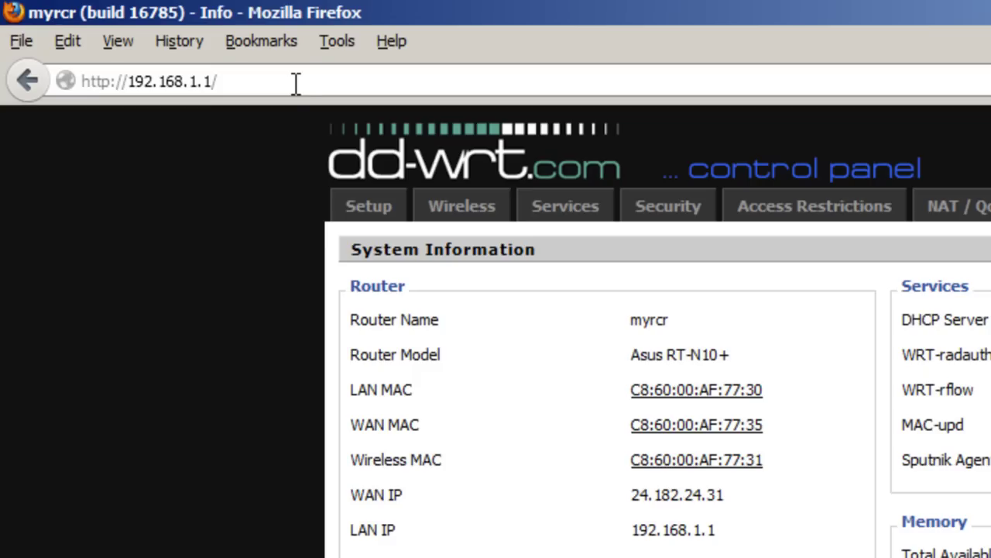
click(376, 207)
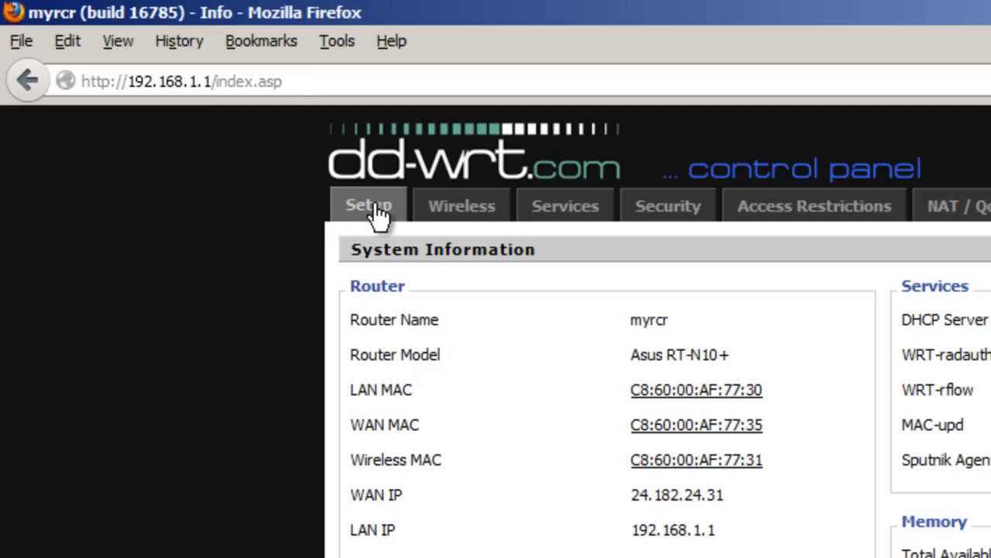
click(617, 246)
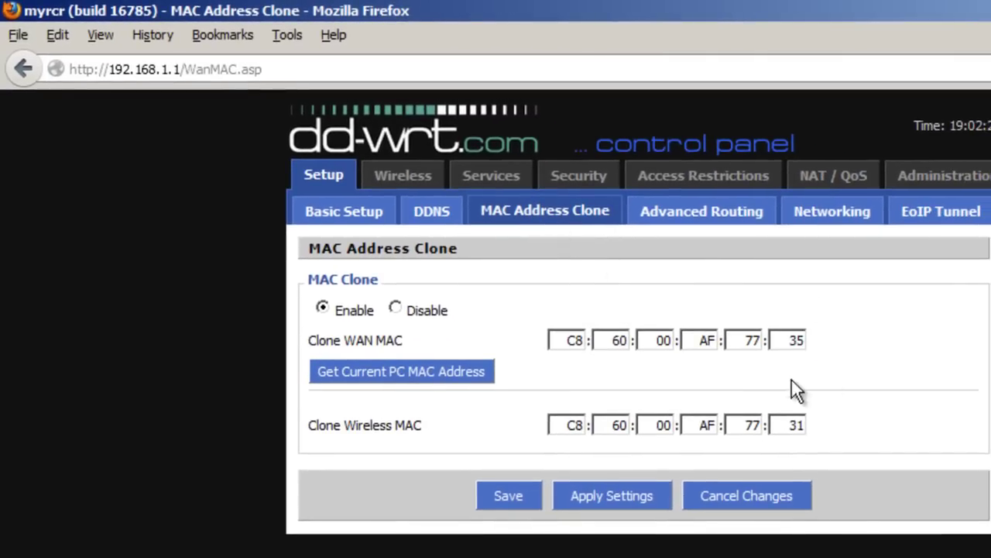
drag(797, 340, 807, 341)
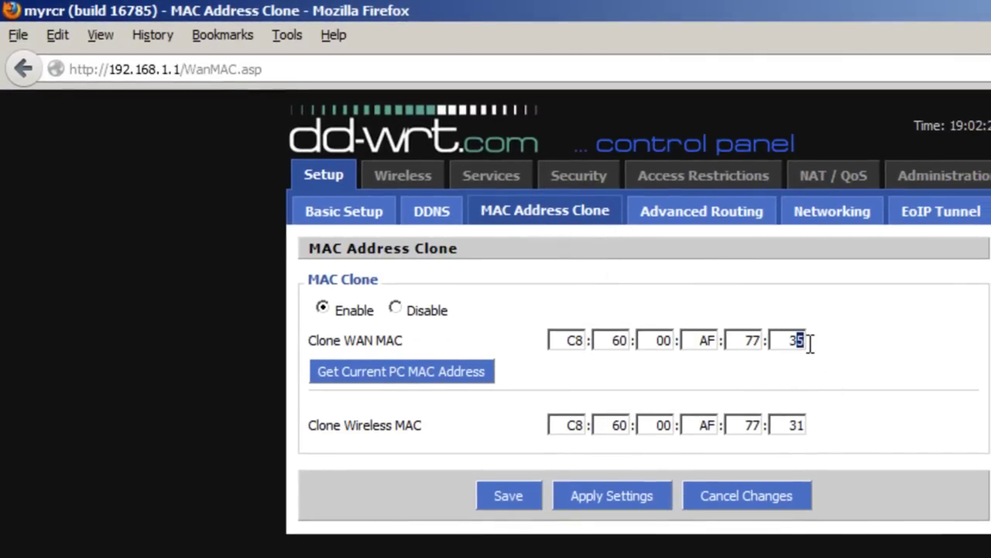
text(4)
click(506, 497)
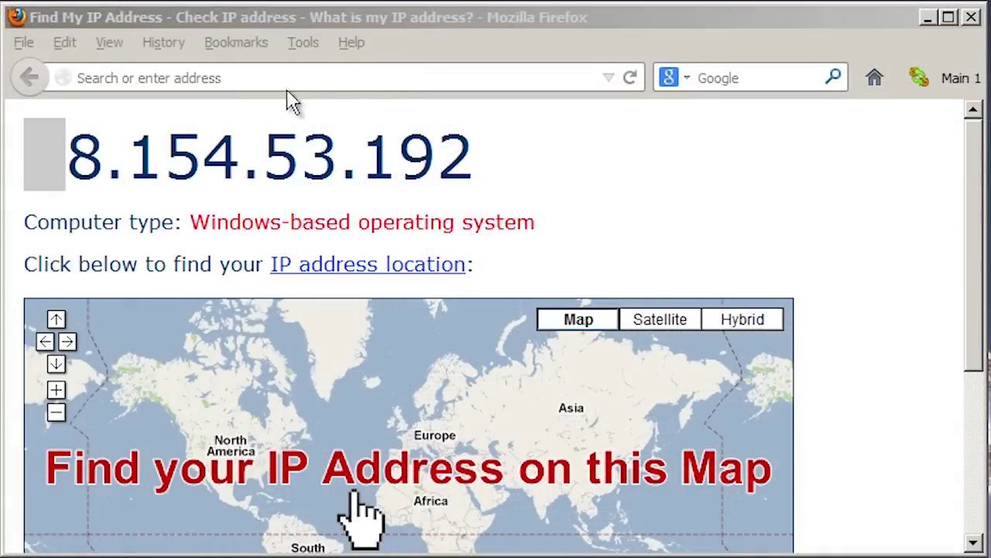
Step: Load findmyipaddress.com to check the current public IP
click(252, 76)
text(findmyipaddress.com)
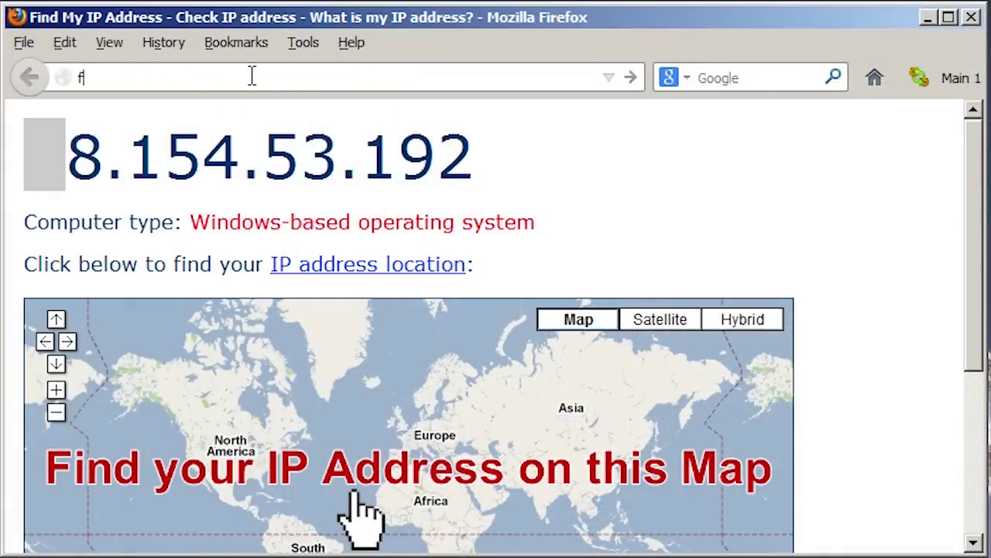
key(Return)
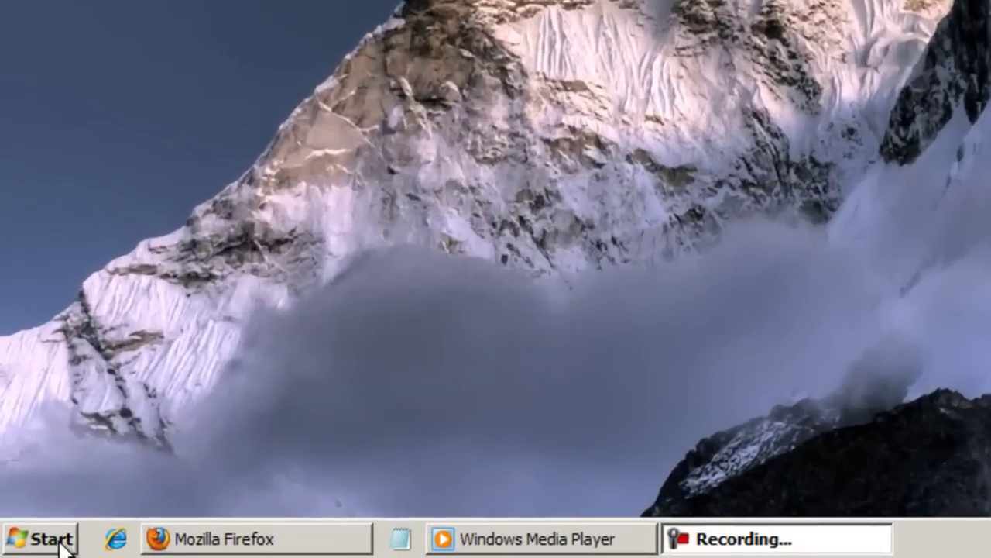
Step: Run ipconfig /all in a cmd window, scroll through the adapter details, then close it
click(62, 544)
text(cmd)
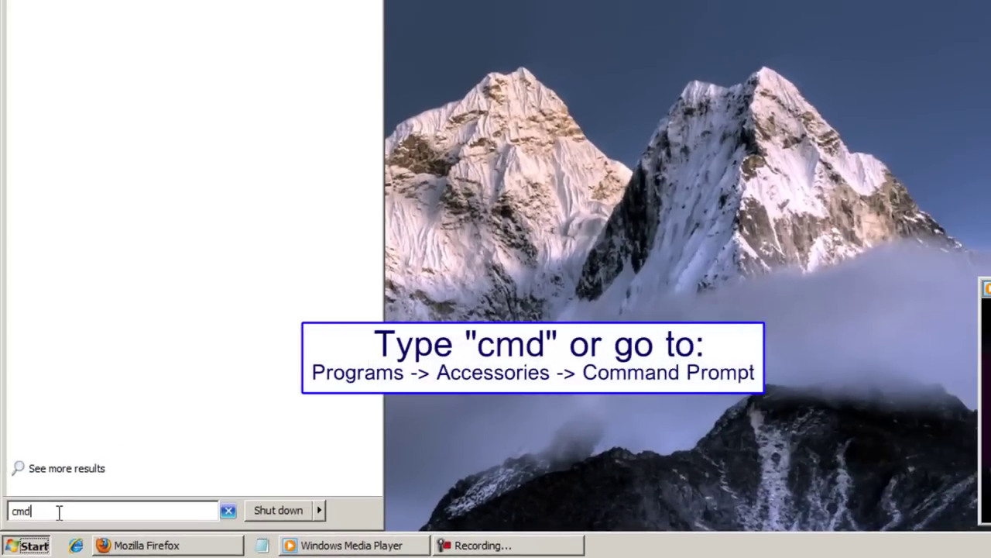
key(Return)
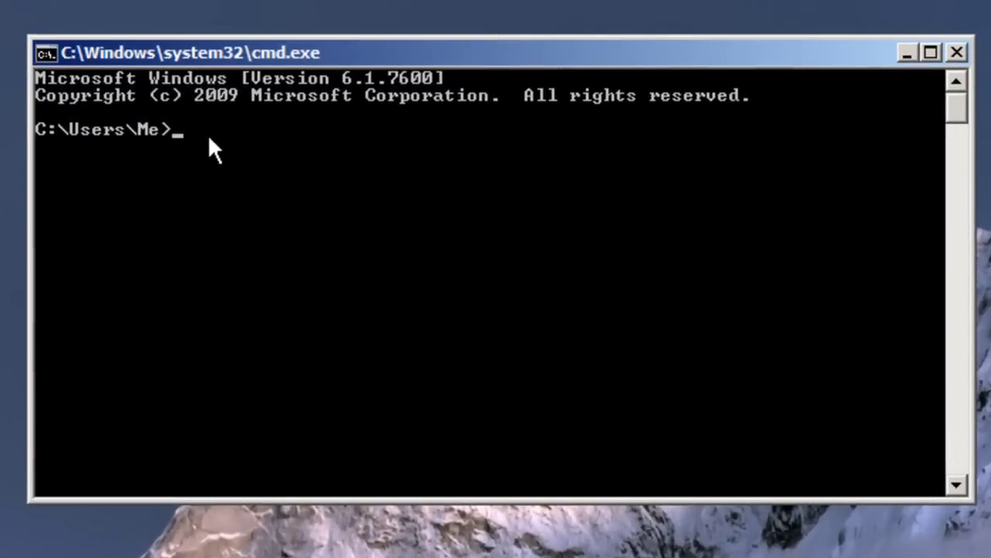
text(ipco)
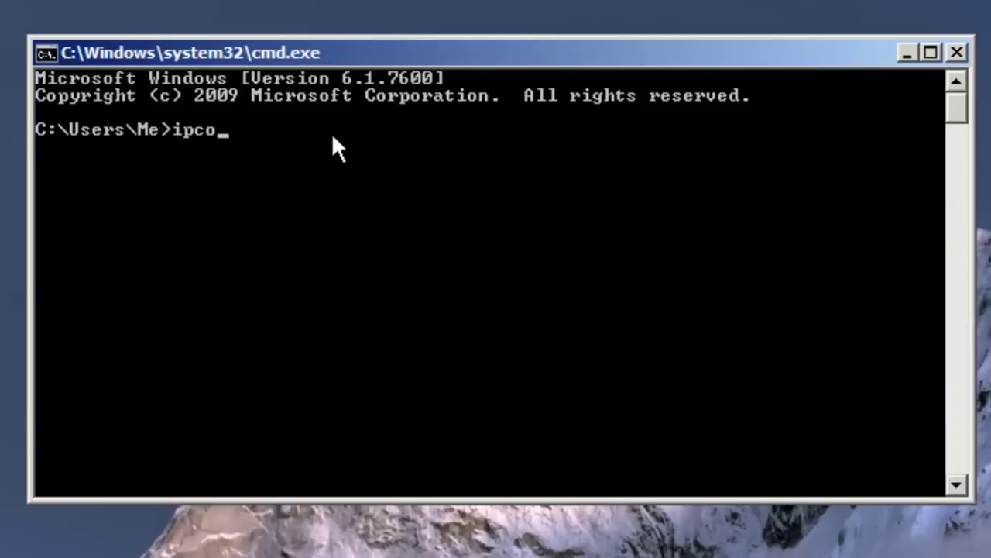
text(nfig /all)
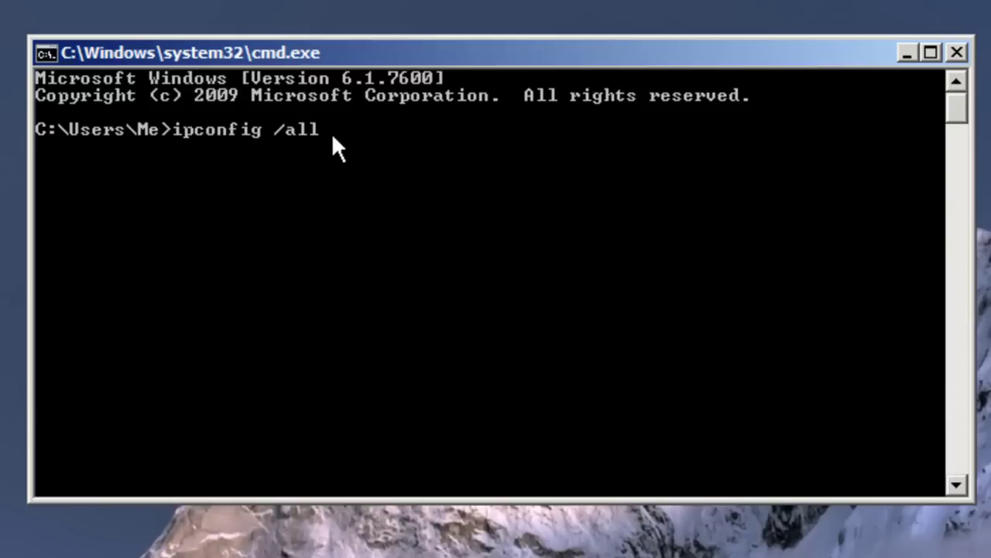
key(Return)
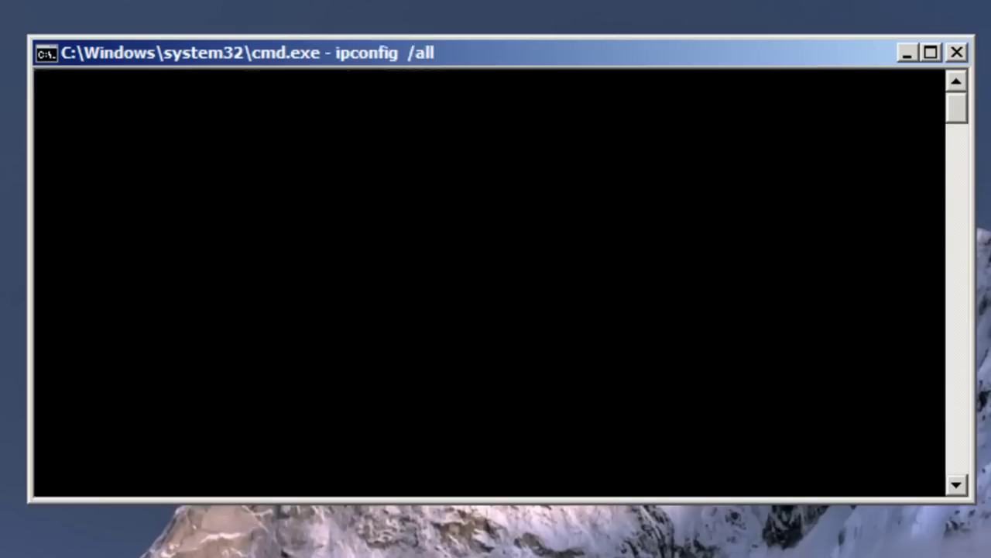
drag(963, 167, 959, 142)
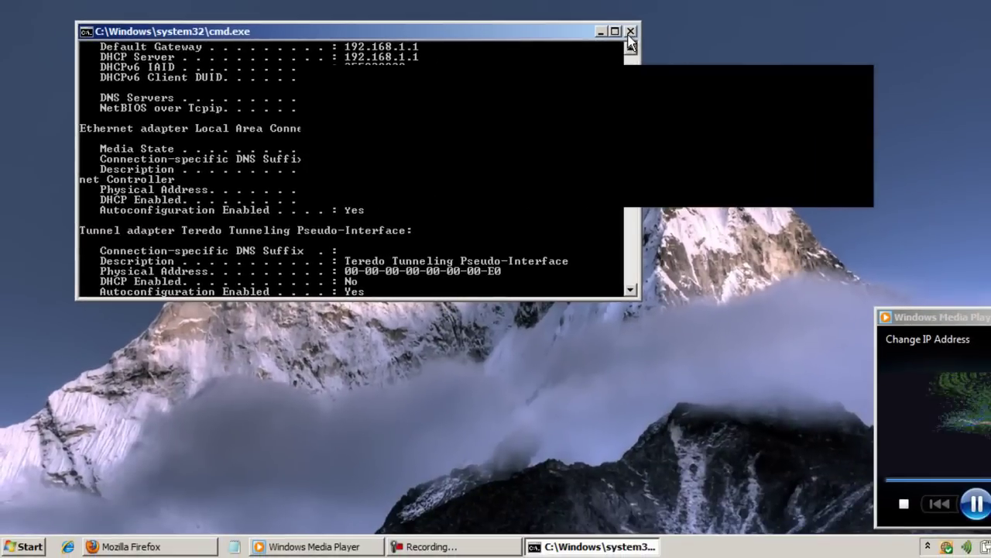
click(630, 32)
Step: Launch regedit and expand HKLM\SYSTEM\CurrentControlSet\Control\Class to the network adapters class subkeys
click(23, 546)
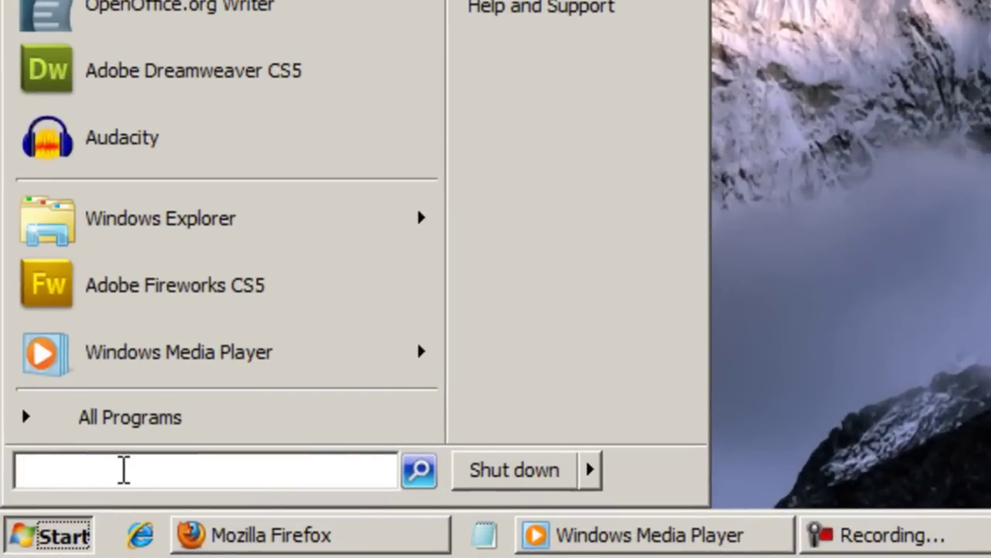
text(regedit)
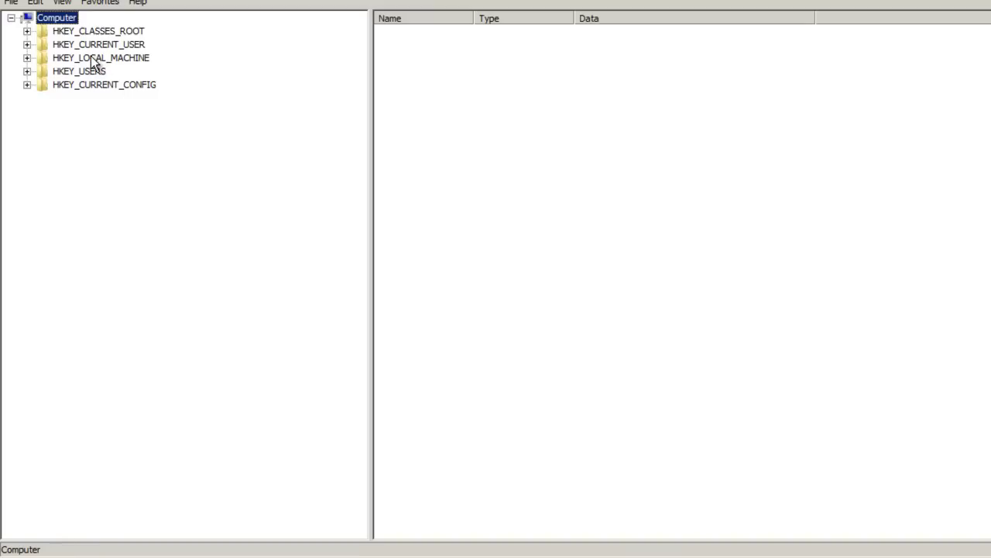
click(28, 58)
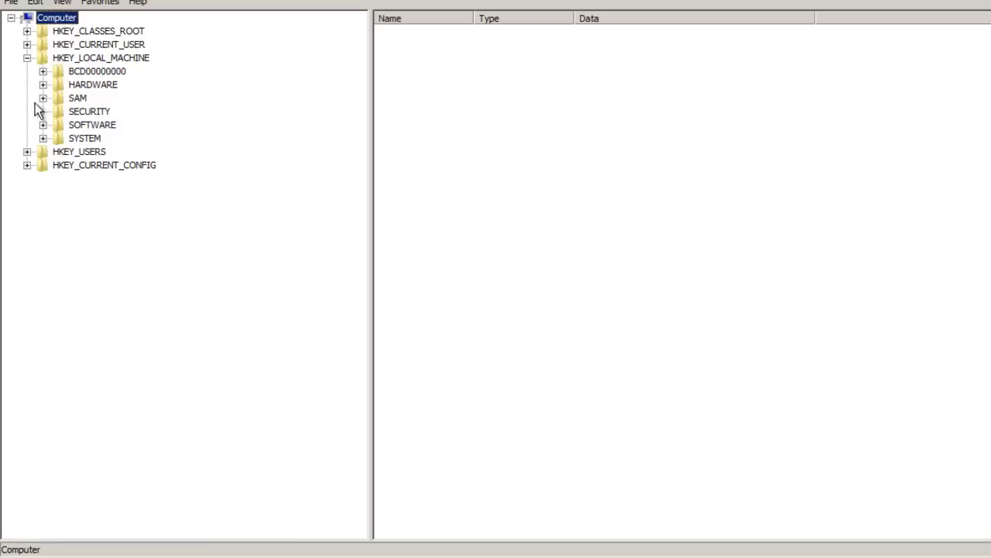
click(43, 139)
click(59, 179)
click(75, 193)
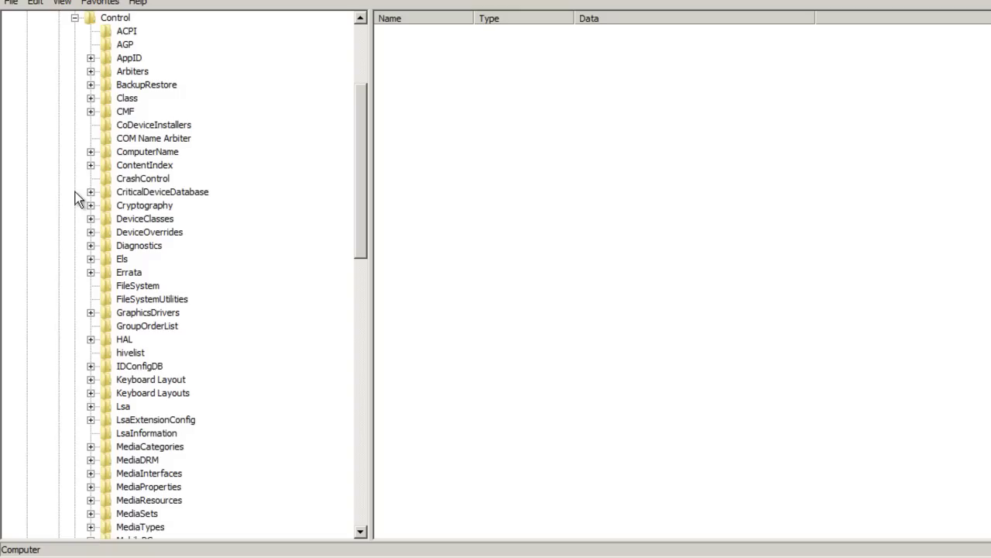
click(90, 99)
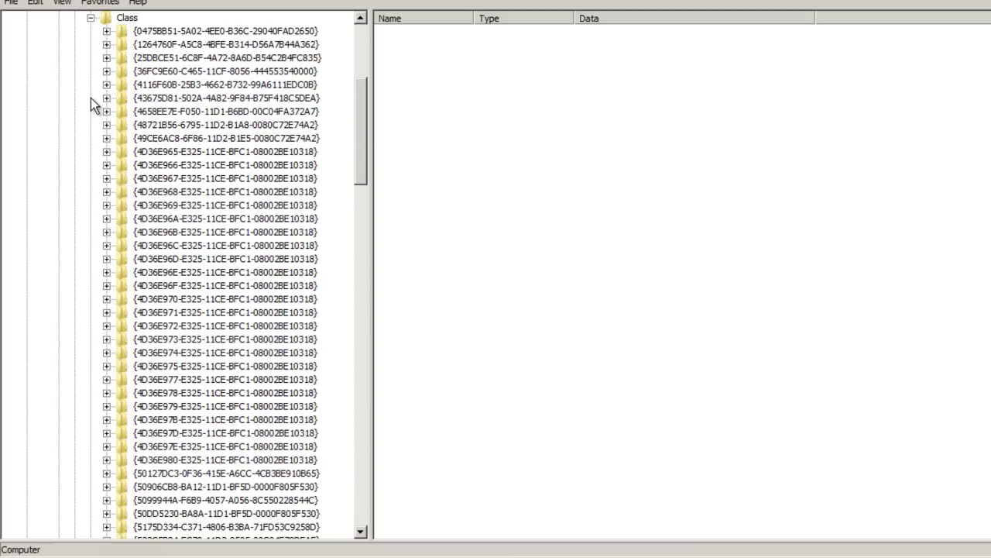
click(151, 326)
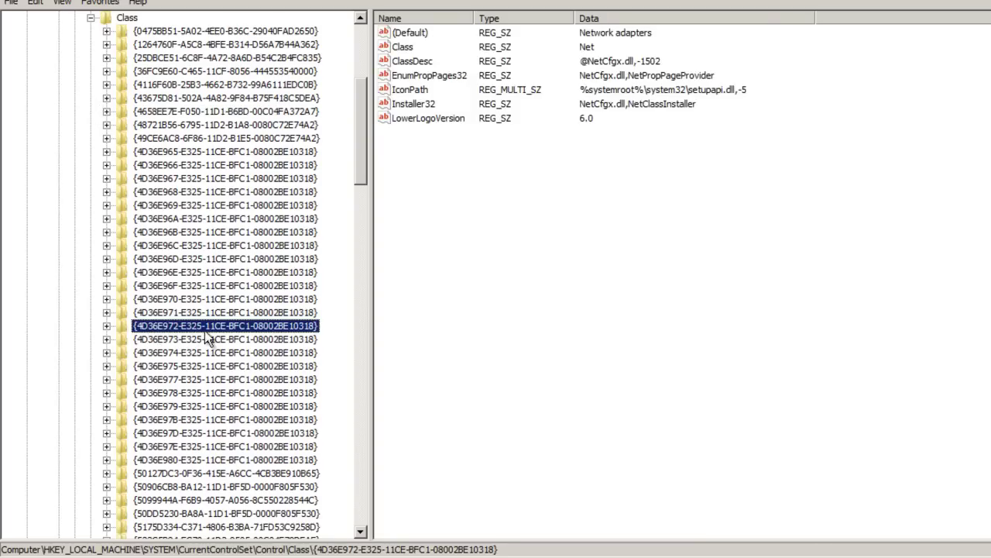
click(107, 326)
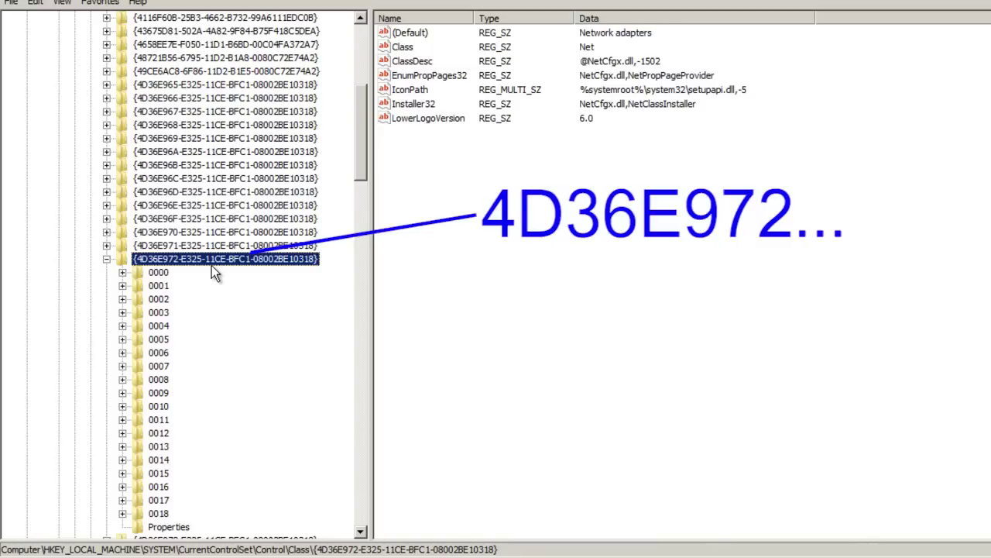
Step: Check subkeys 0000 through 0007 until the Marvell Yukon adapter's values appear in 0007
click(158, 275)
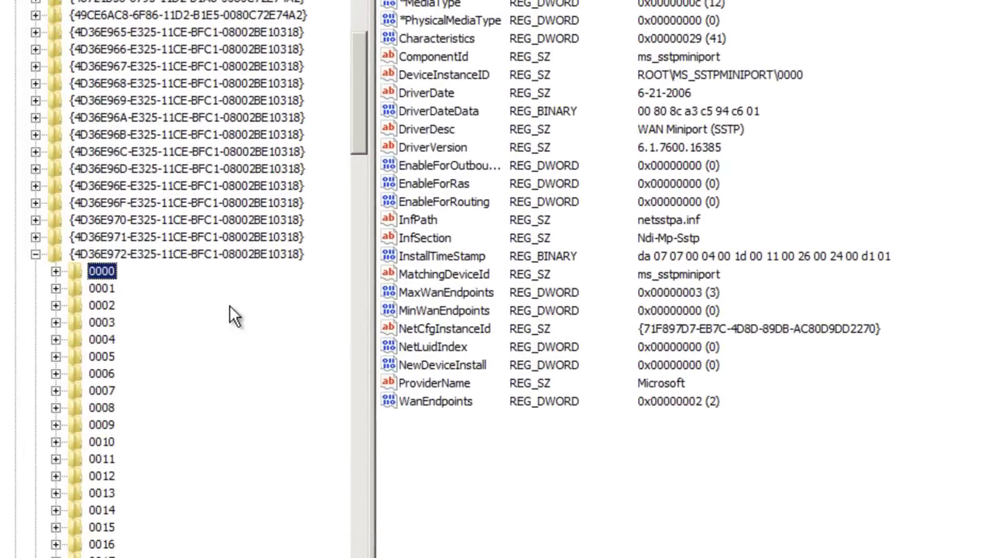
click(102, 290)
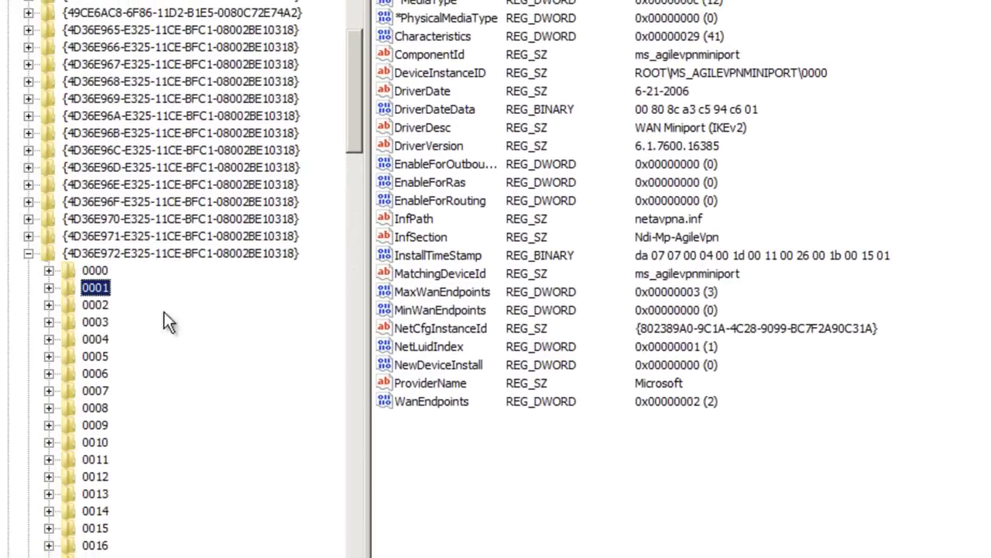
click(105, 306)
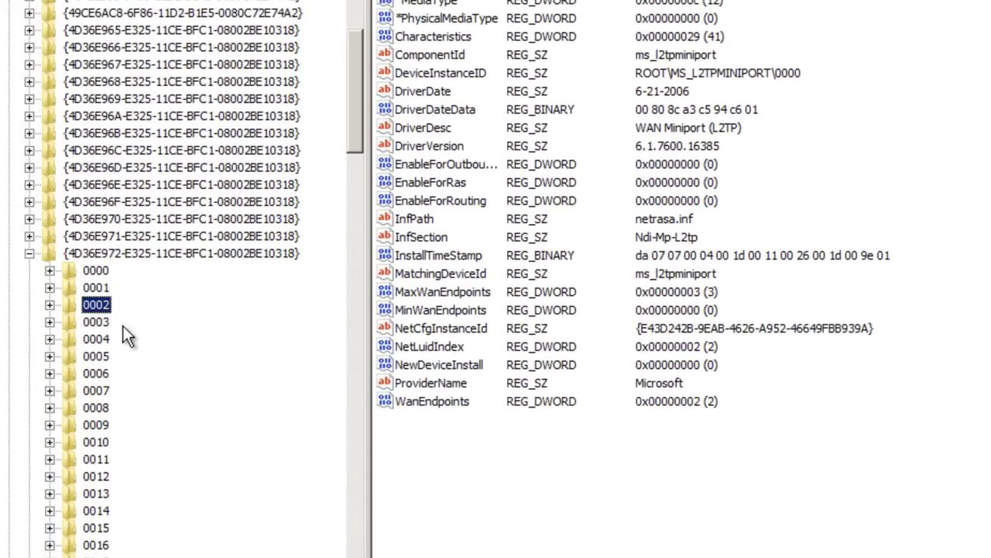
click(99, 322)
click(102, 339)
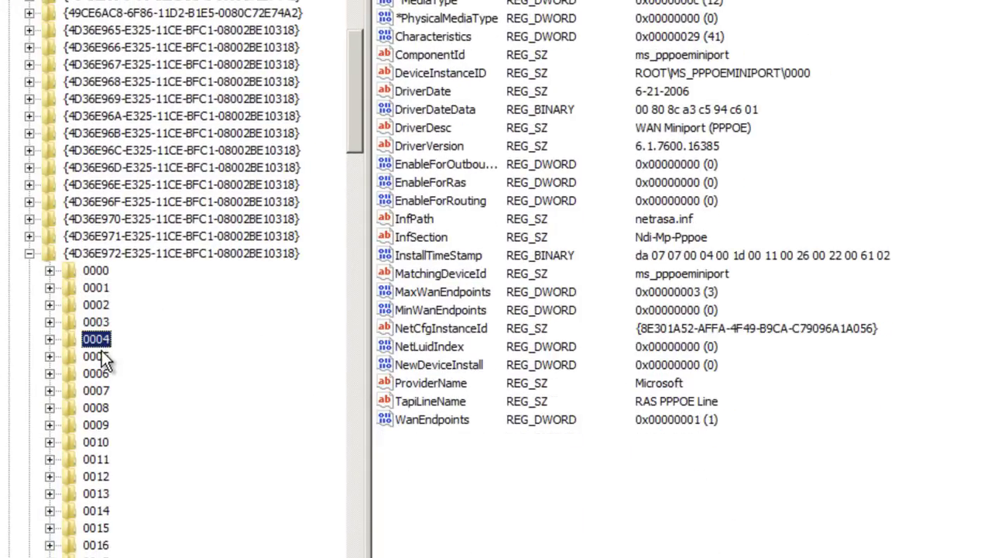
click(100, 357)
click(99, 375)
click(98, 391)
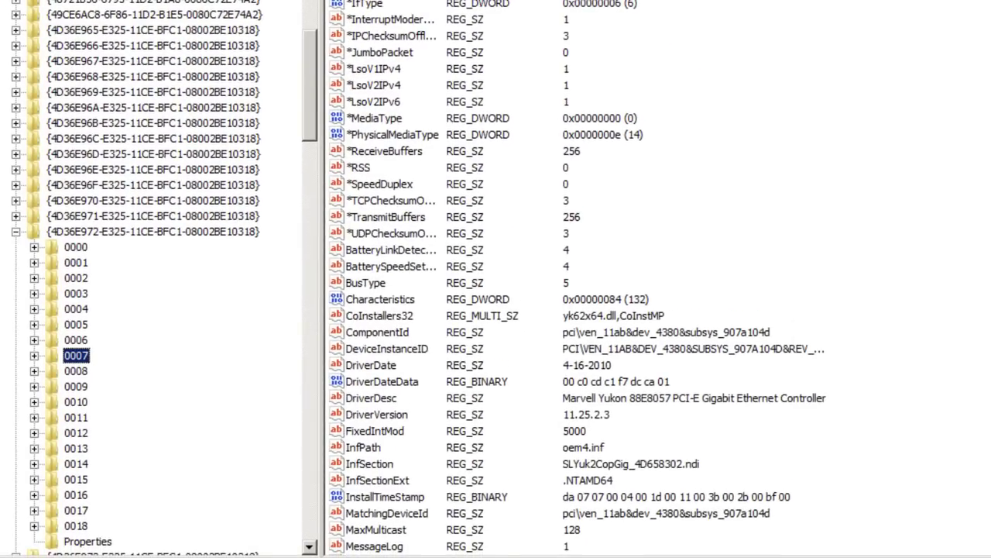
scroll(658, 310, down, 3)
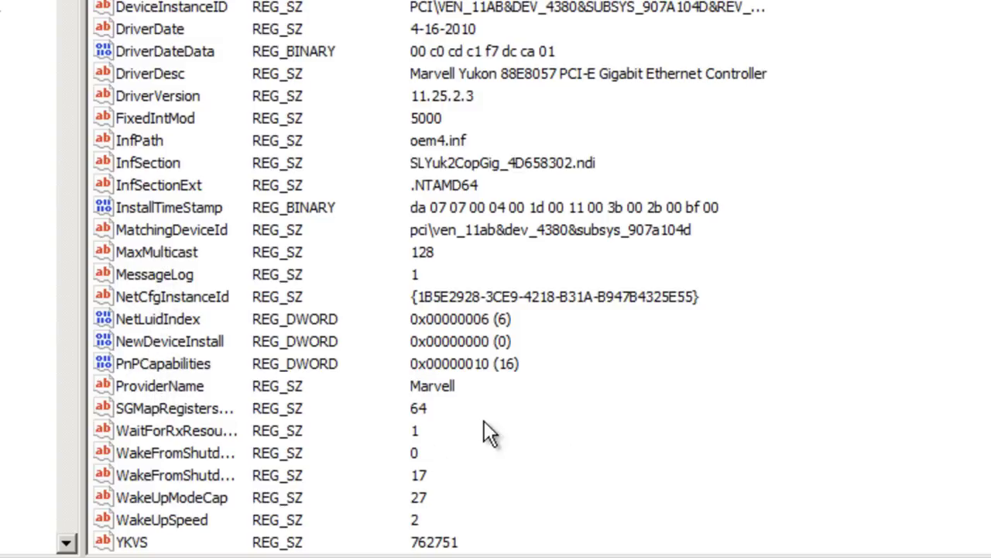
right_click(523, 427)
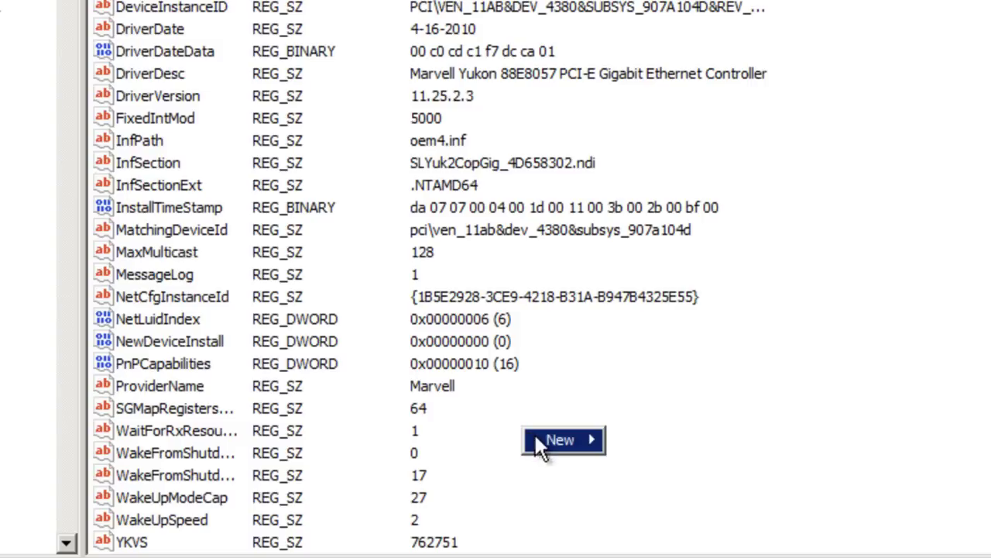
mouse_move(553, 441)
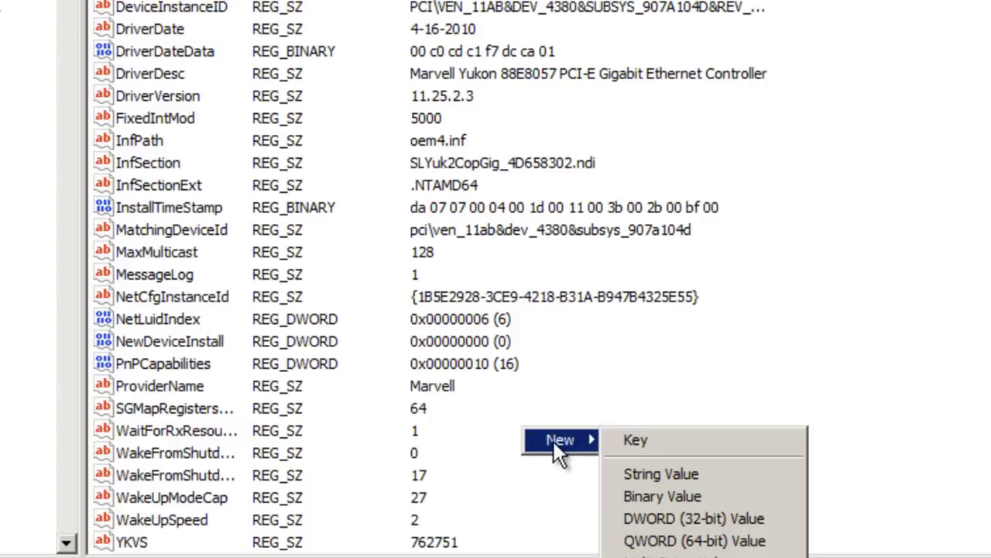
click(658, 473)
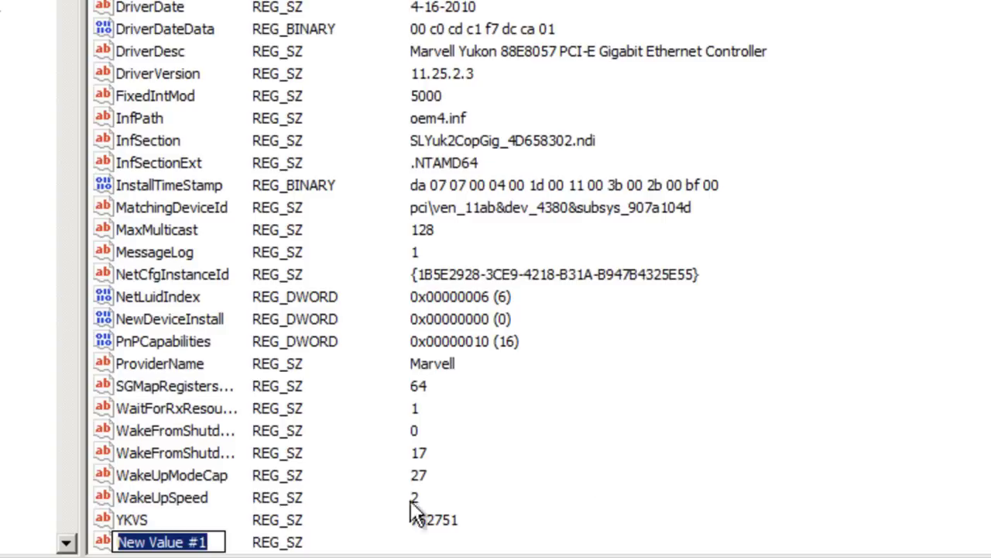
text(Networ)
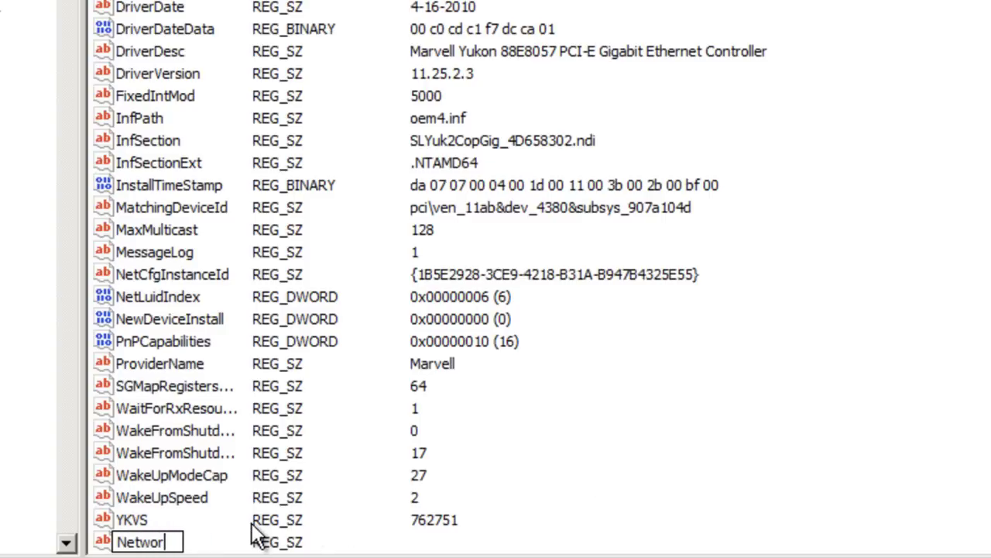
text(kAddres)
text(ss)
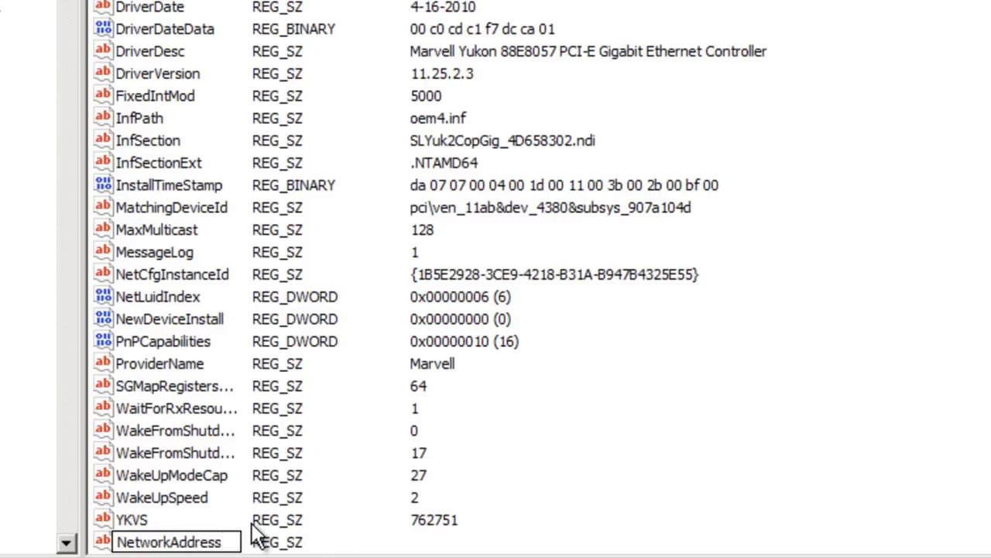
key(Return)
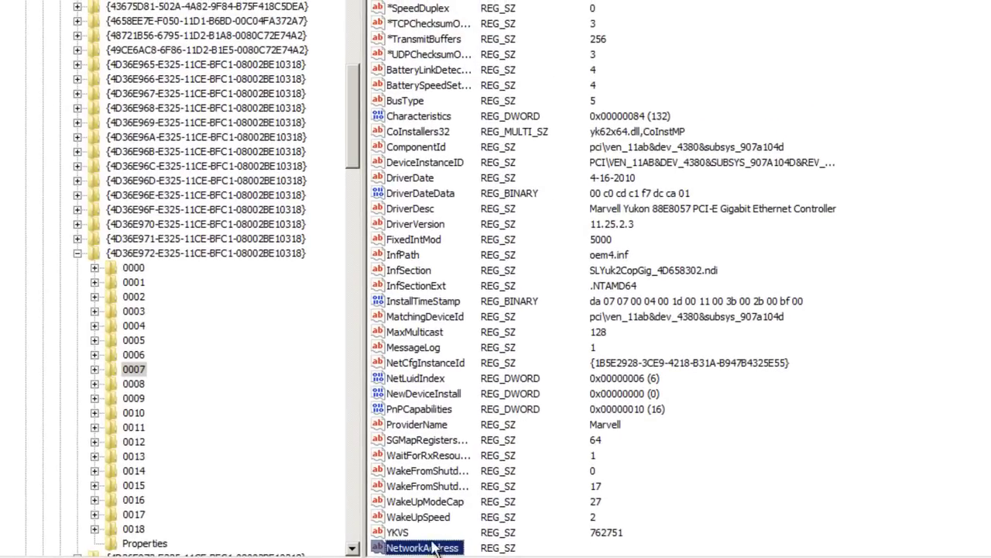
double_click(419, 547)
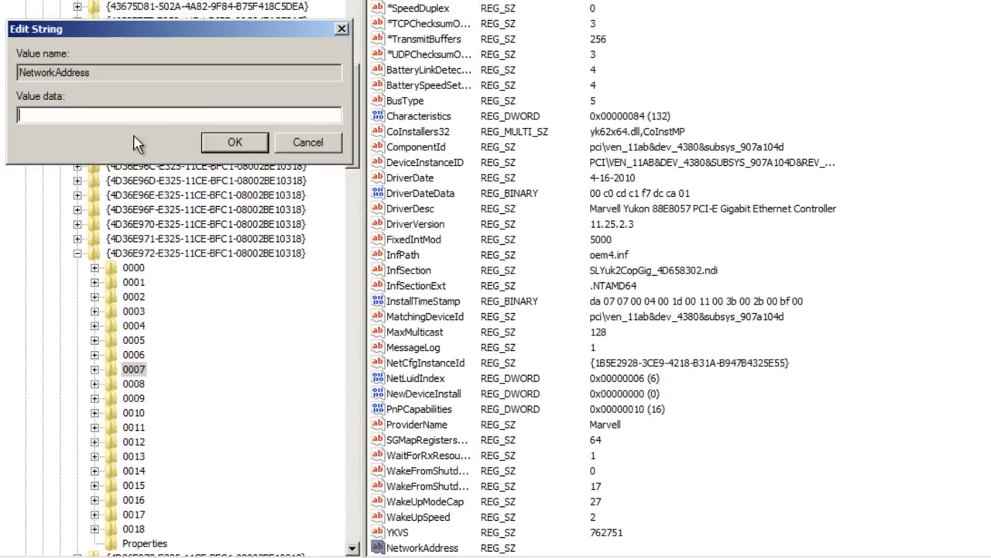
text(123456)
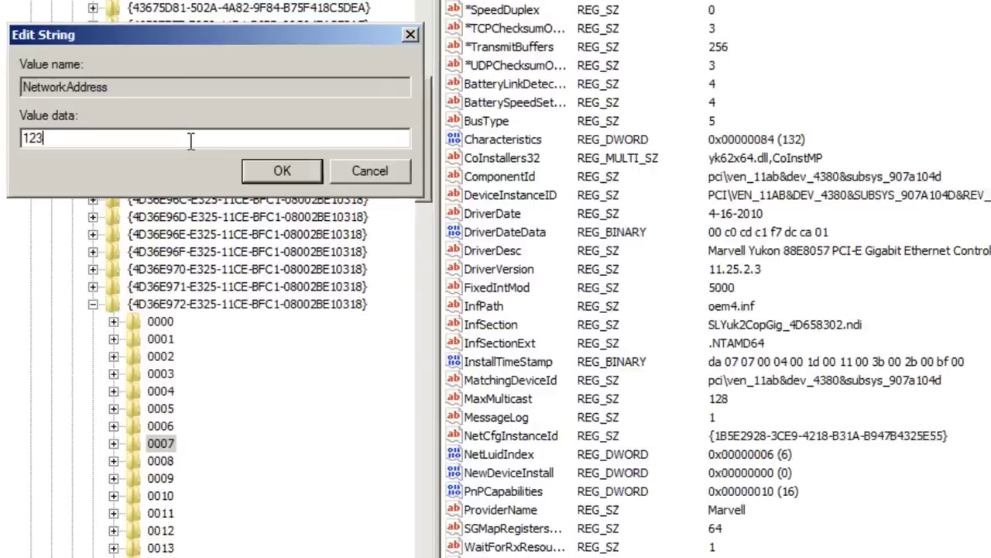
text(78)
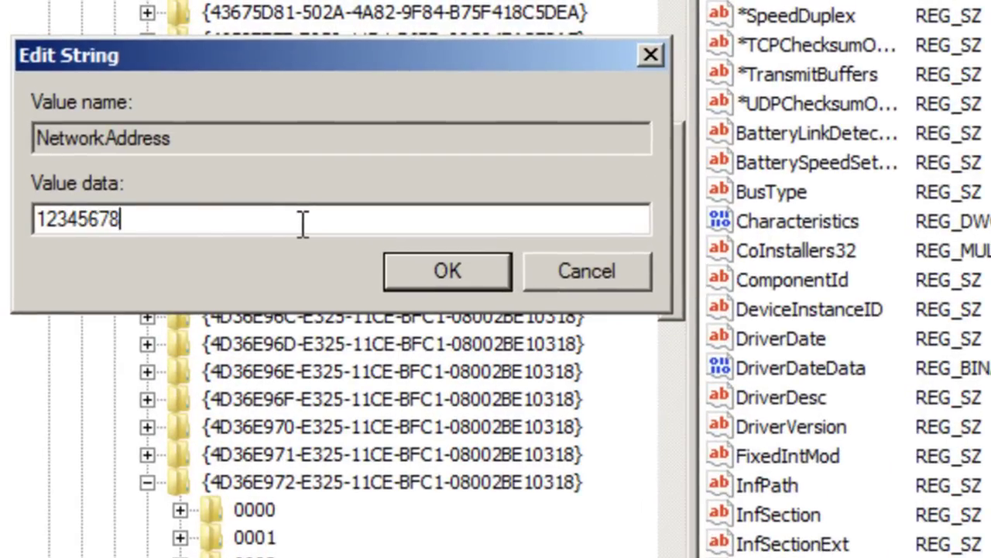
text(9012)
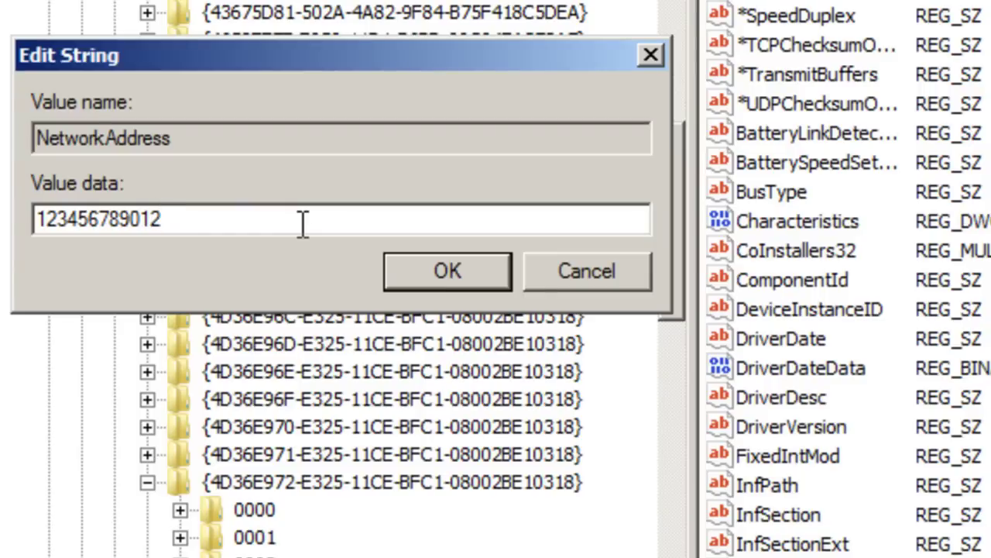
click(419, 275)
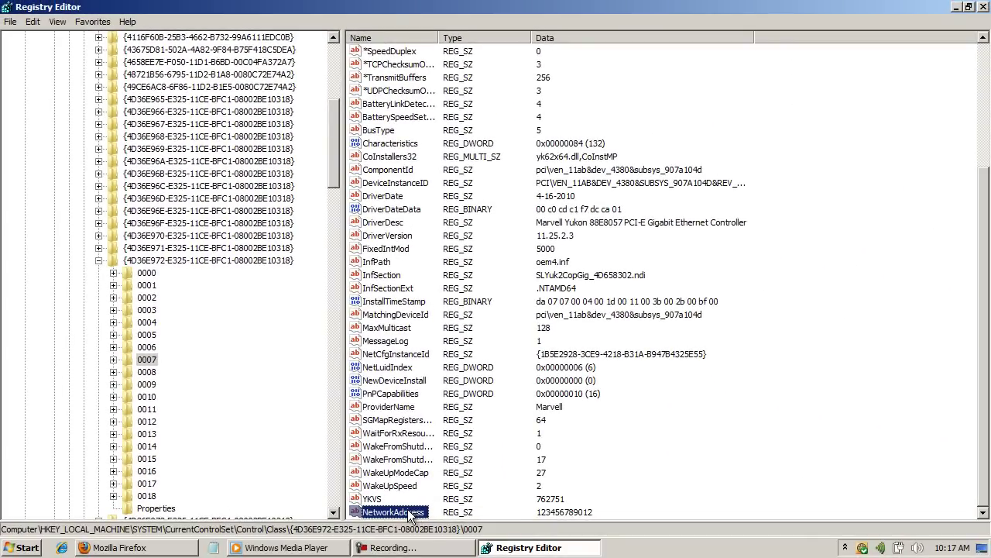
Step: Leave the NetworkAddress value unchanged and close Registry Editor
right_click(416, 510)
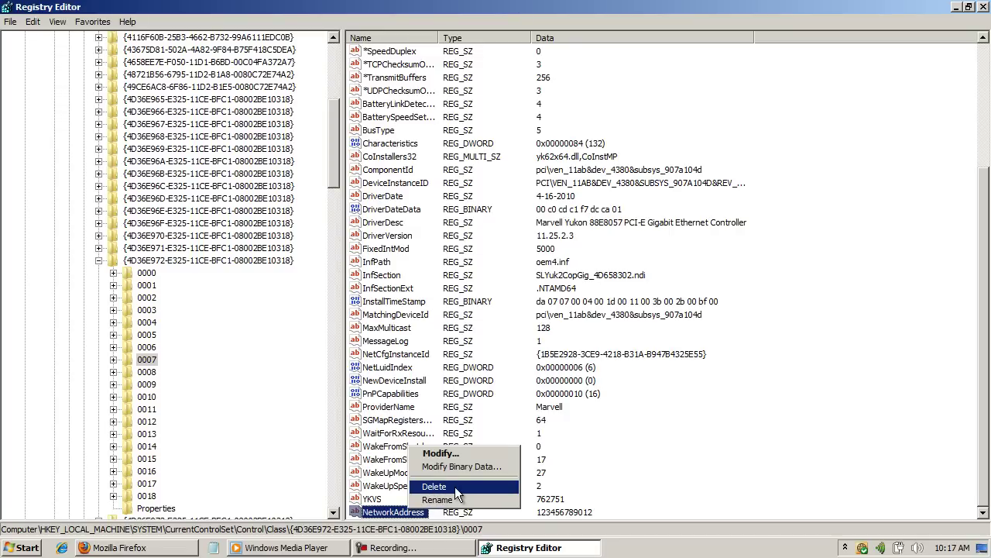
click(587, 486)
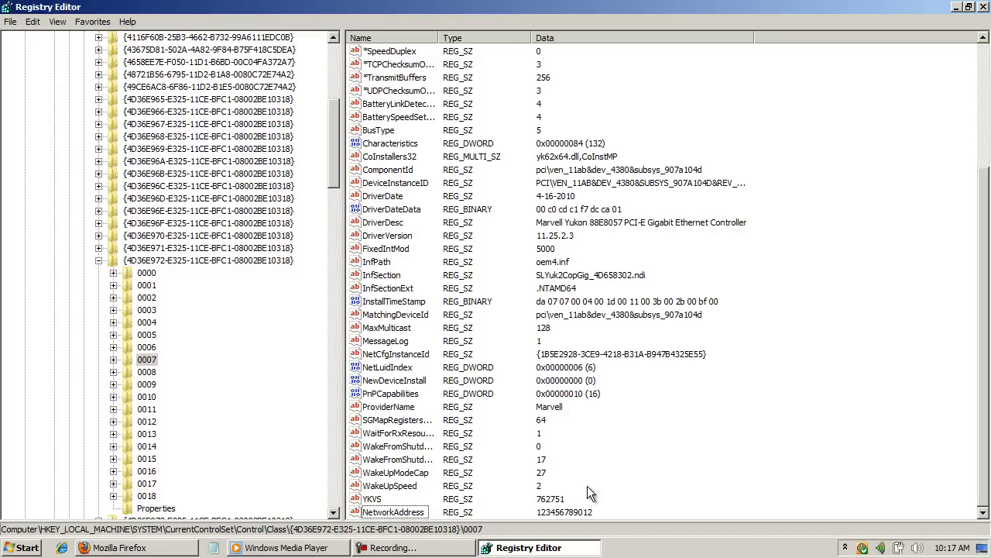
click(984, 7)
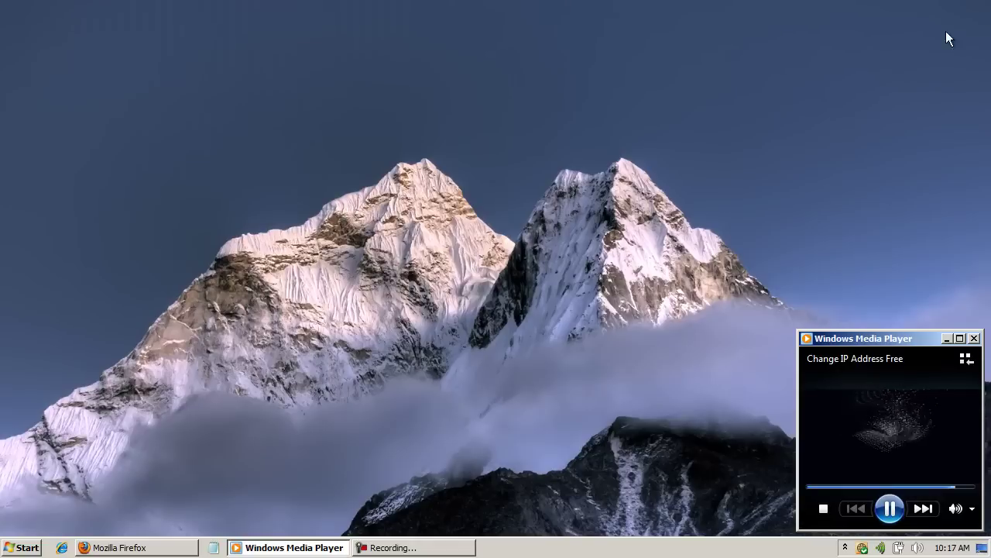
Step: Restart Windows from the Start menu so the new adapter address applies
click(25, 548)
mouse_move(260, 519)
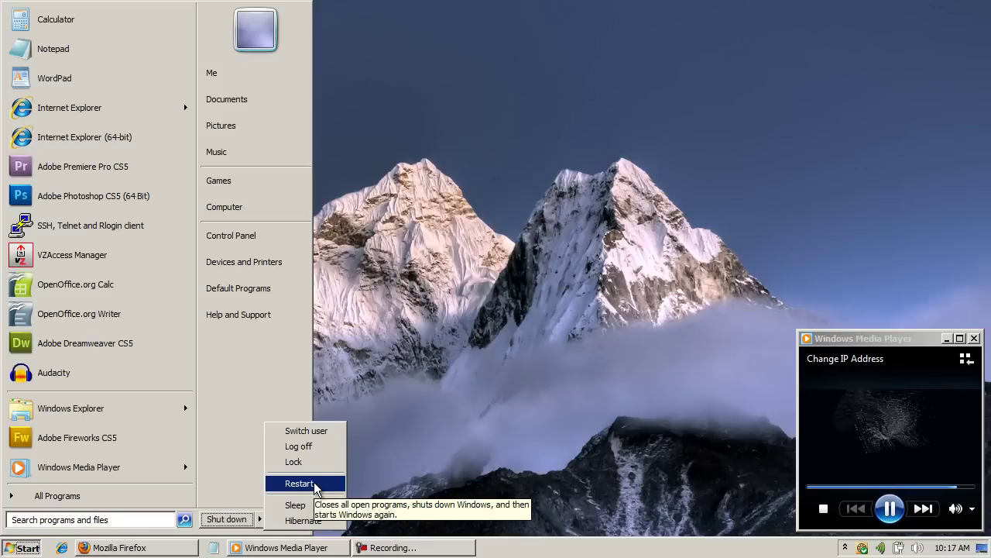
click(352, 479)
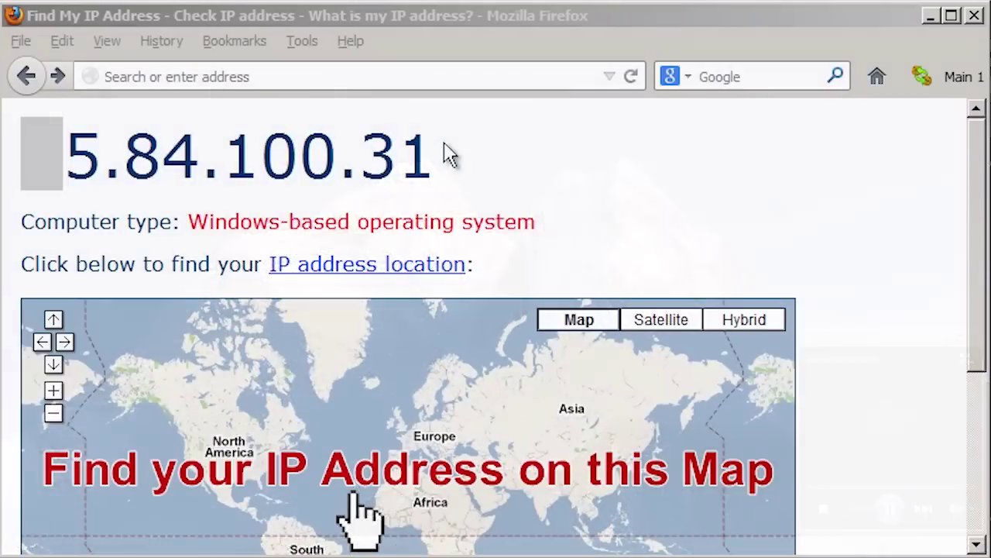
Step: Reload findmyipaddress.com after the restart to see the new public IP 8.154.53.192
click(280, 77)
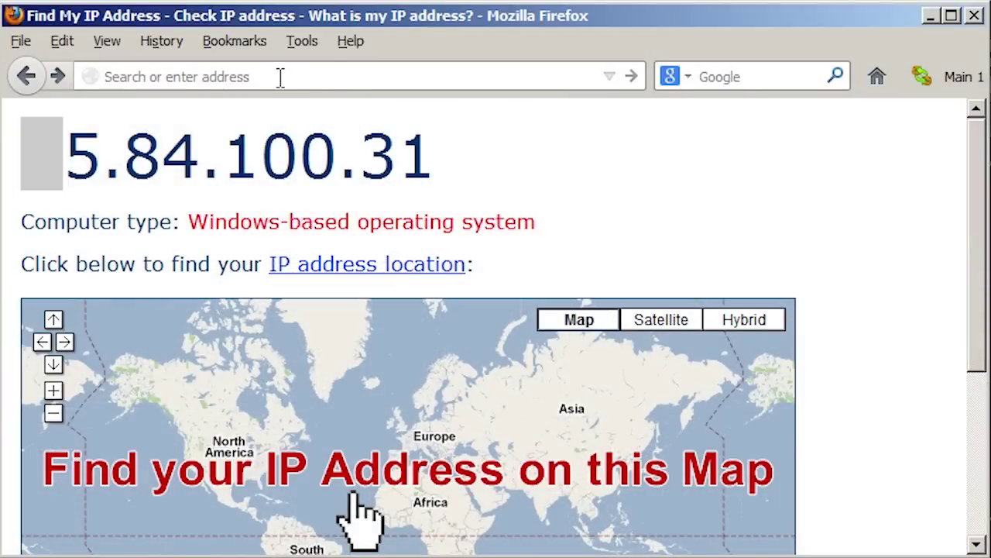
text(findmyipaddress.com)
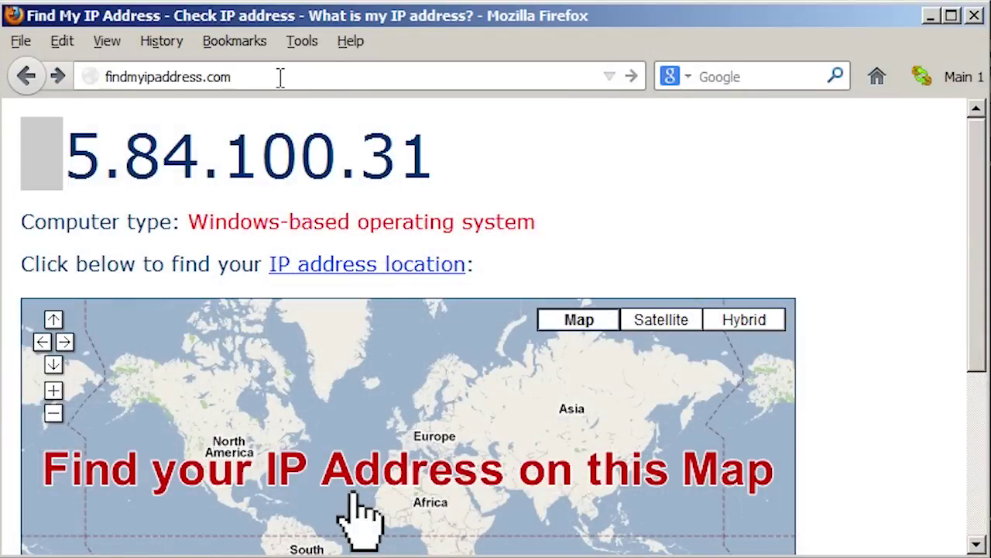
key(Return)
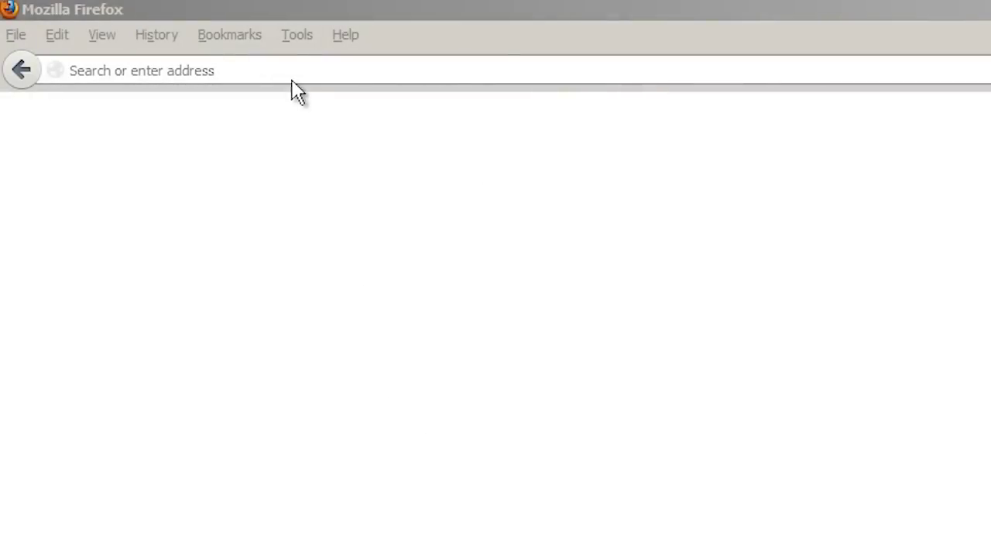
Step: Load iprivacytools.com and open its Proxy IP location list
click(291, 70)
text(iprivacytools.com)
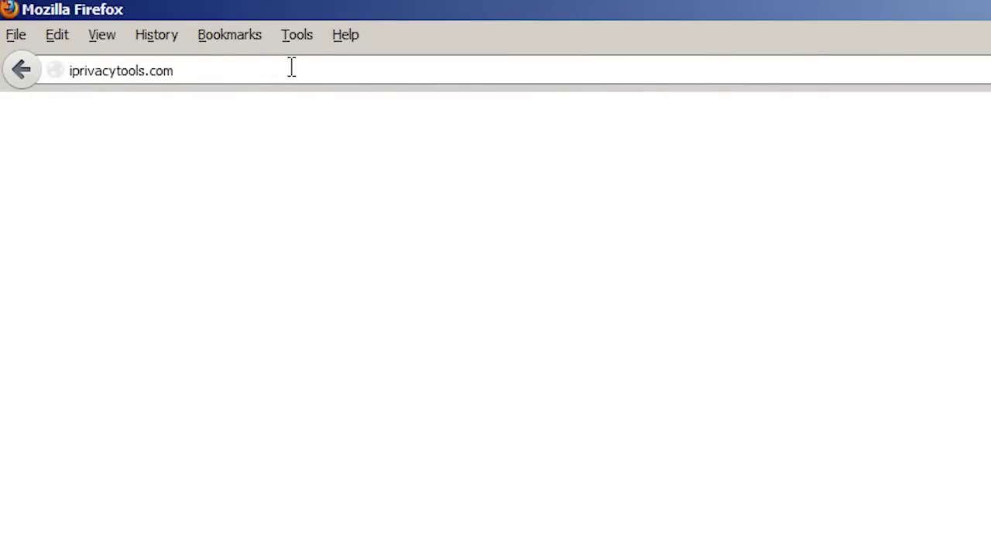
key(Return)
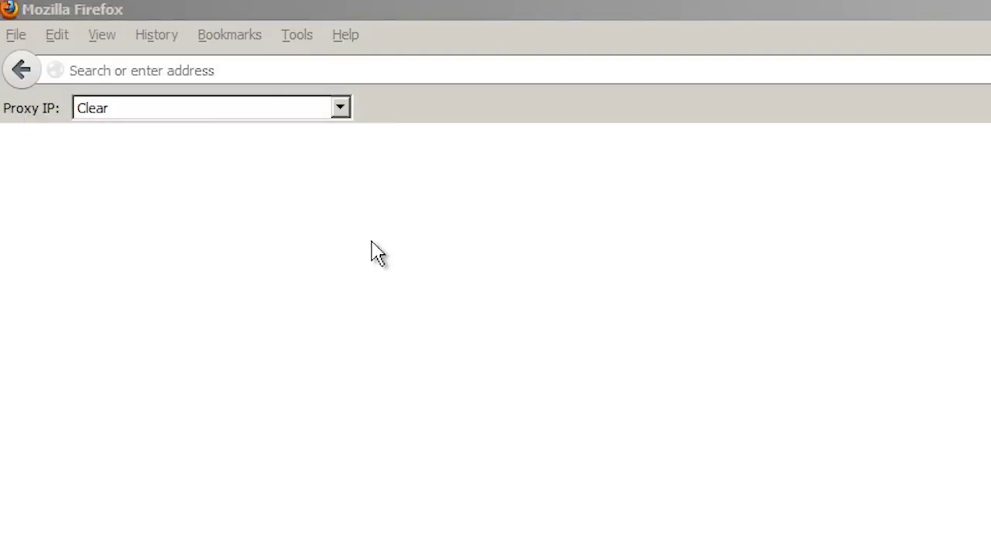
click(345, 115)
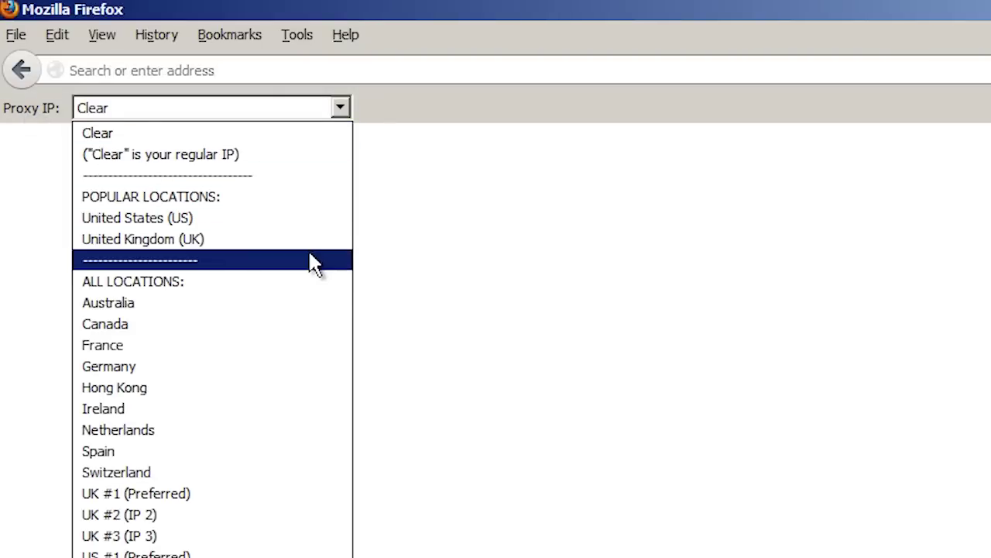